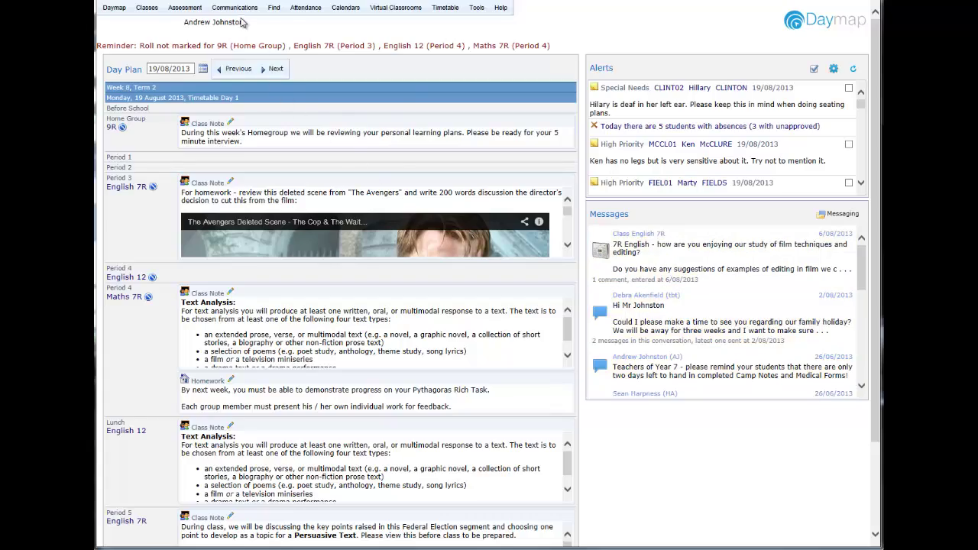
Step: Open My Messages and read the Year 7 camp notes reminder and the parent's message about a family holiday
{"action": "mouse_move", "coordinate": [235, 8]}
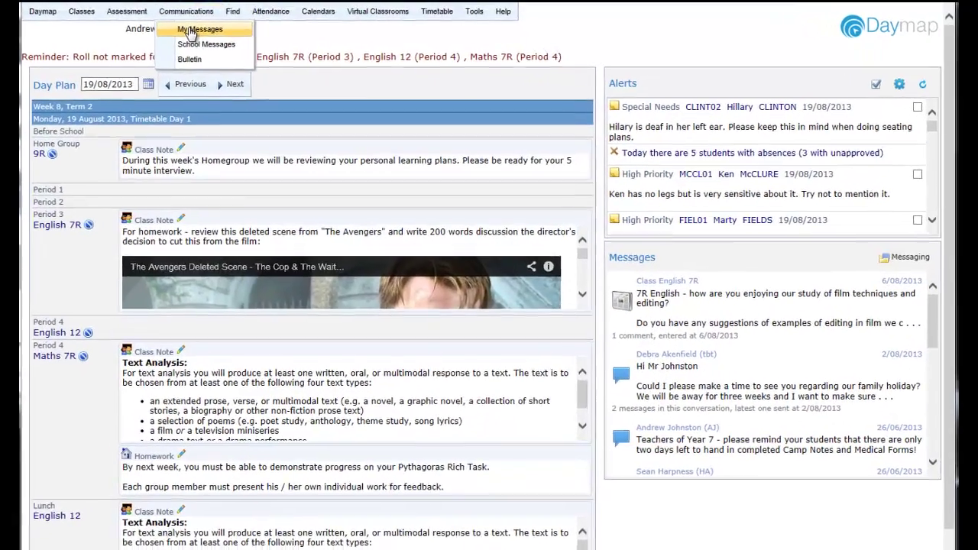
{"action": "left_click", "coordinate": [227, 25]}
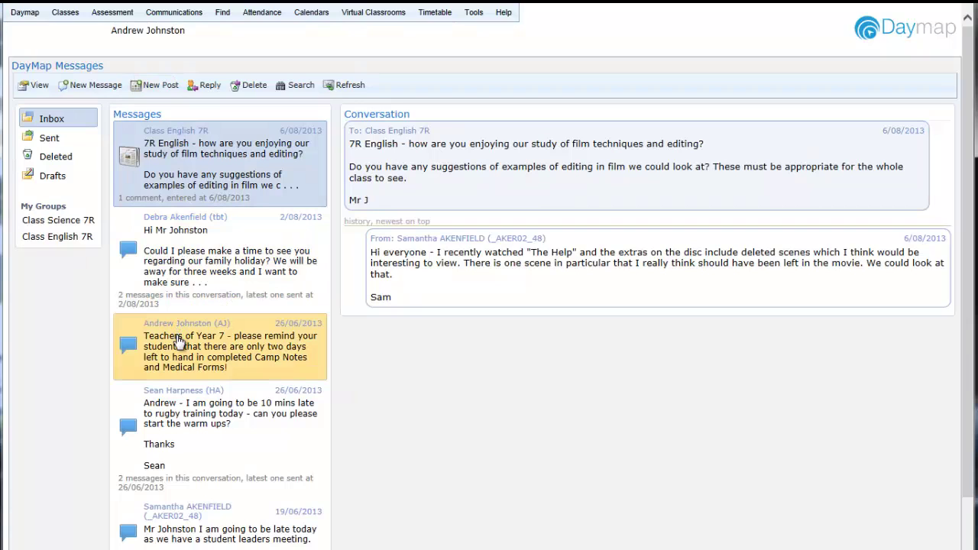
{"action": "left_click", "coordinate": [178, 339]}
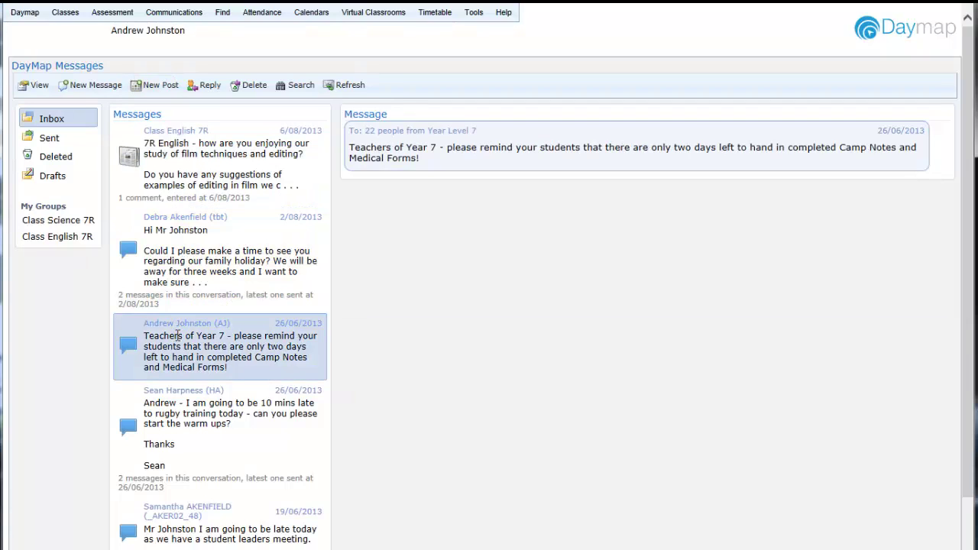
{"action": "left_click", "coordinate": [195, 268]}
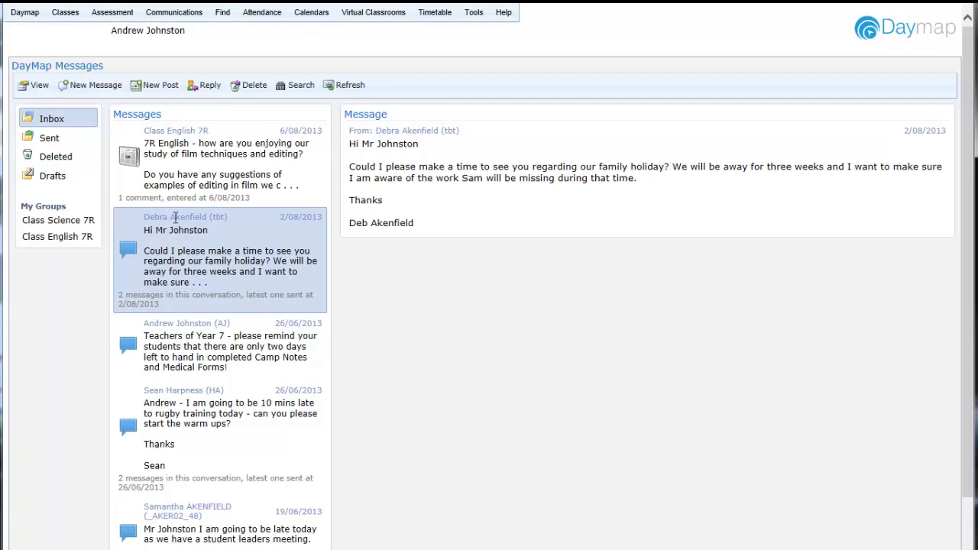
{"action": "left_click", "coordinate": [94, 87]}
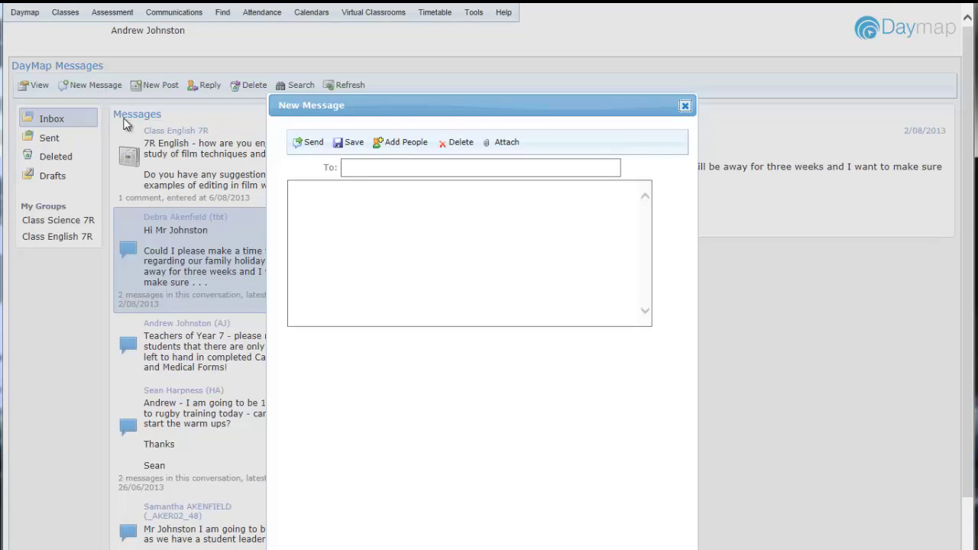
{"action": "left_click", "coordinate": [403, 142]}
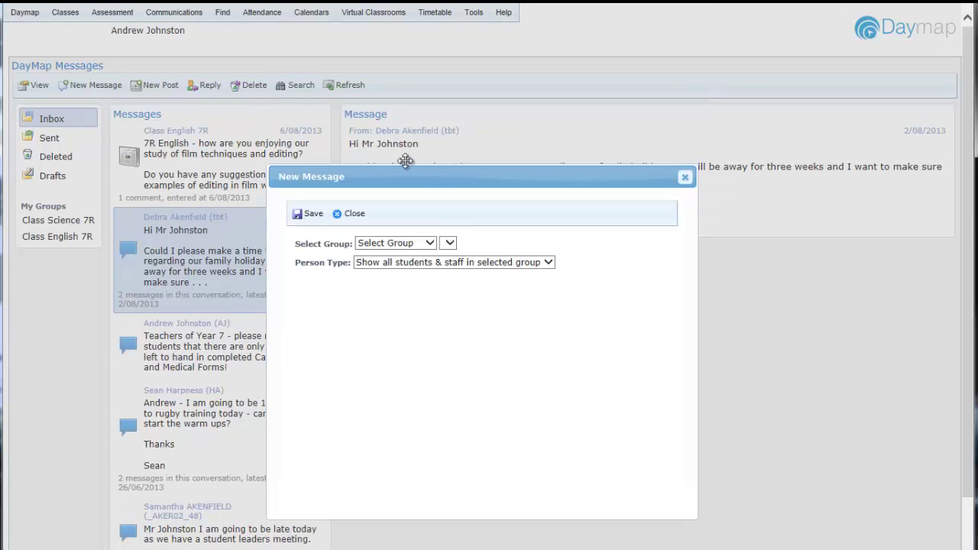
{"action": "left_click", "coordinate": [432, 245]}
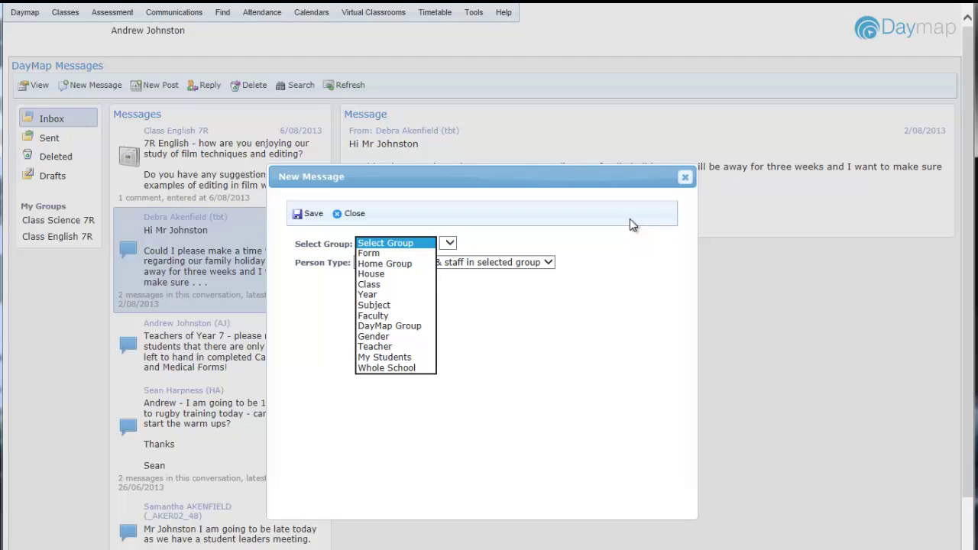
{"action": "left_click", "coordinate": [685, 177]}
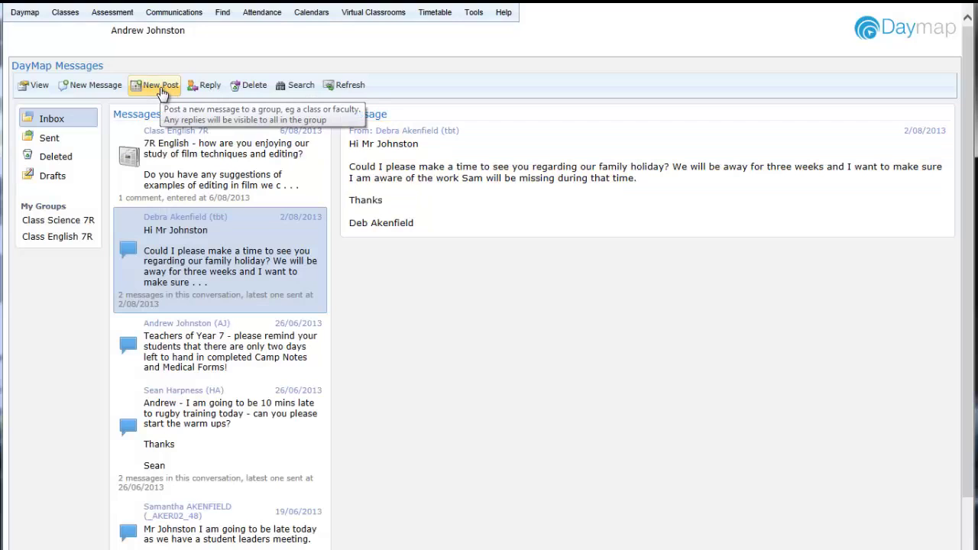
{"action": "left_click", "coordinate": [161, 89]}
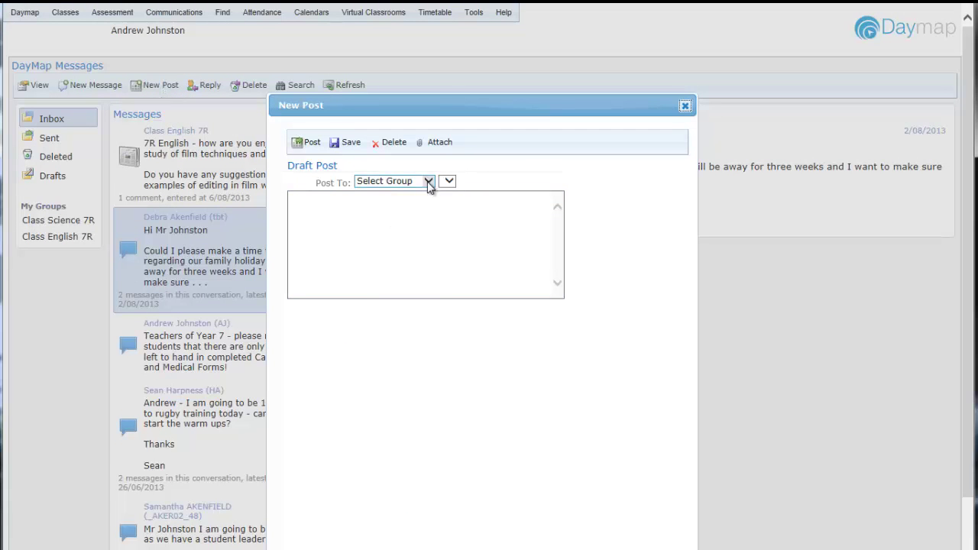
{"action": "left_click", "coordinate": [429, 182]}
{"action": "left_click", "coordinate": [417, 221]}
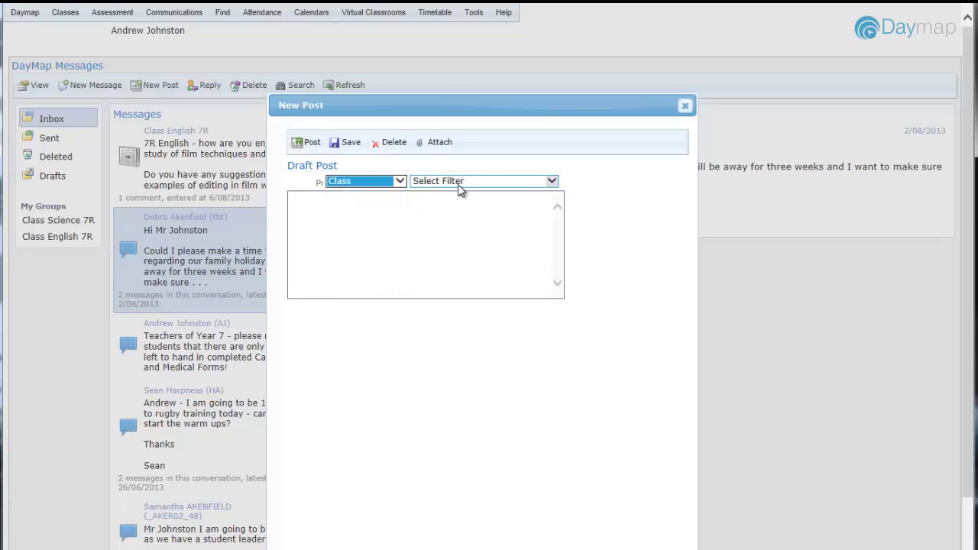
{"action": "left_click", "coordinate": [551, 182]}
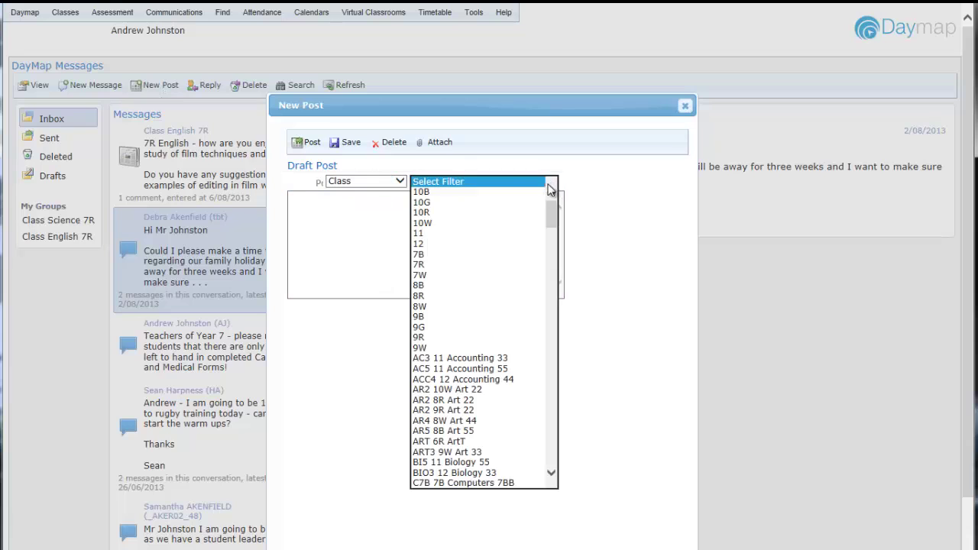
{"action": "left_click", "coordinate": [503, 372]}
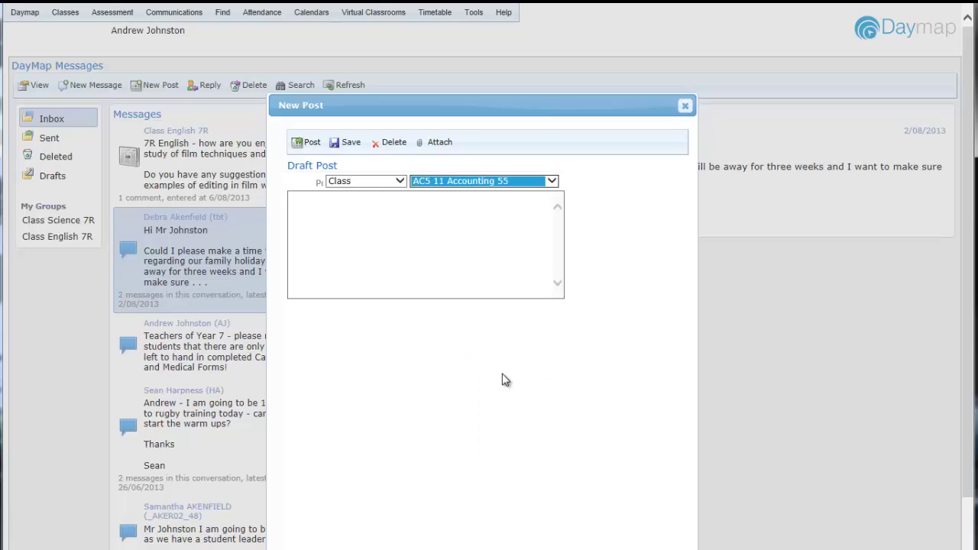
{"action": "left_click", "coordinate": [685, 105]}
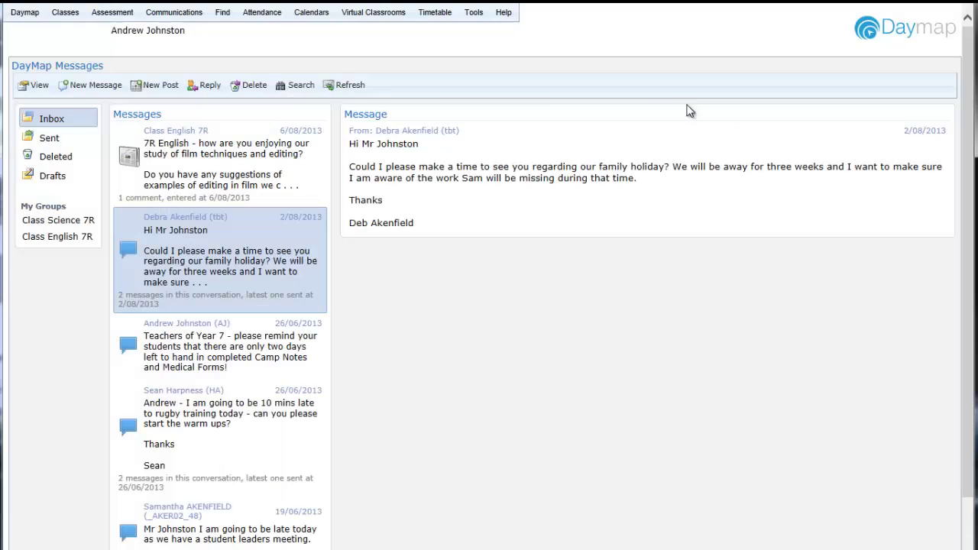
Step: View the School Messages inbox and return to My Messages
{"action": "left_click", "coordinate": [177, 13]}
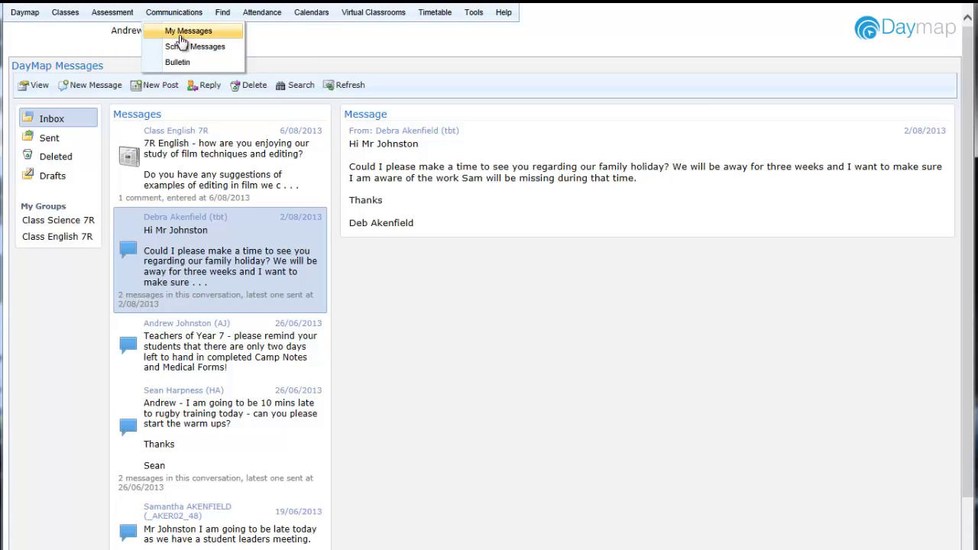
{"action": "left_click", "coordinate": [185, 47]}
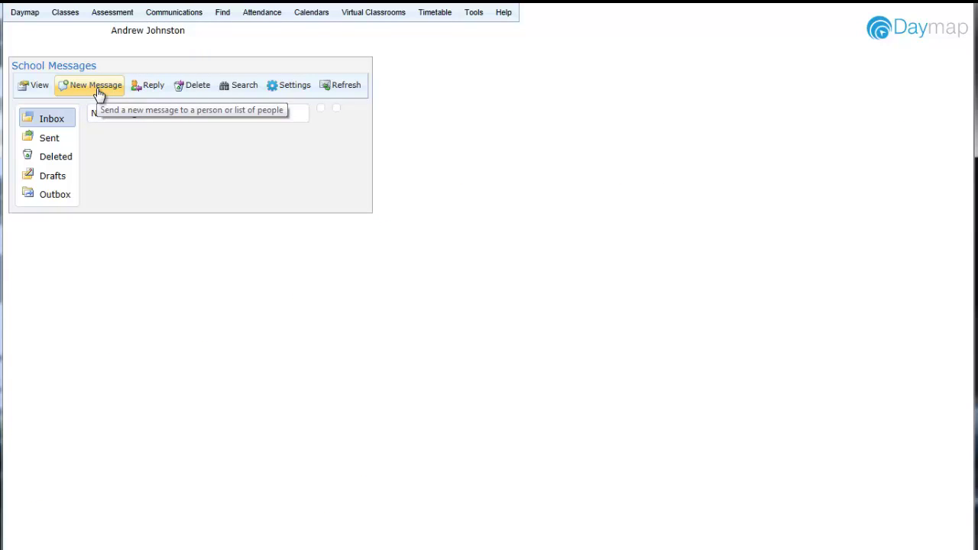
{"action": "mouse_move", "coordinate": [191, 15]}
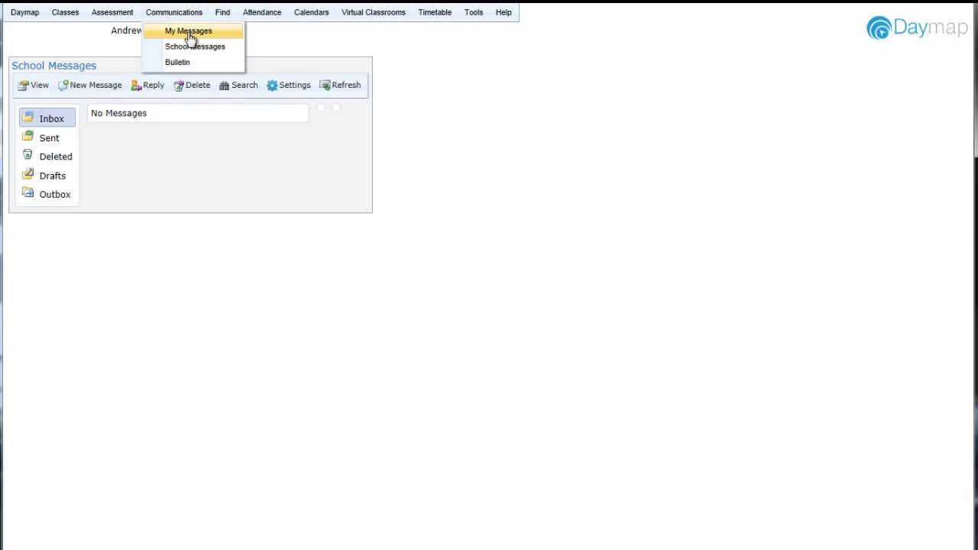
{"action": "left_click", "coordinate": [191, 34]}
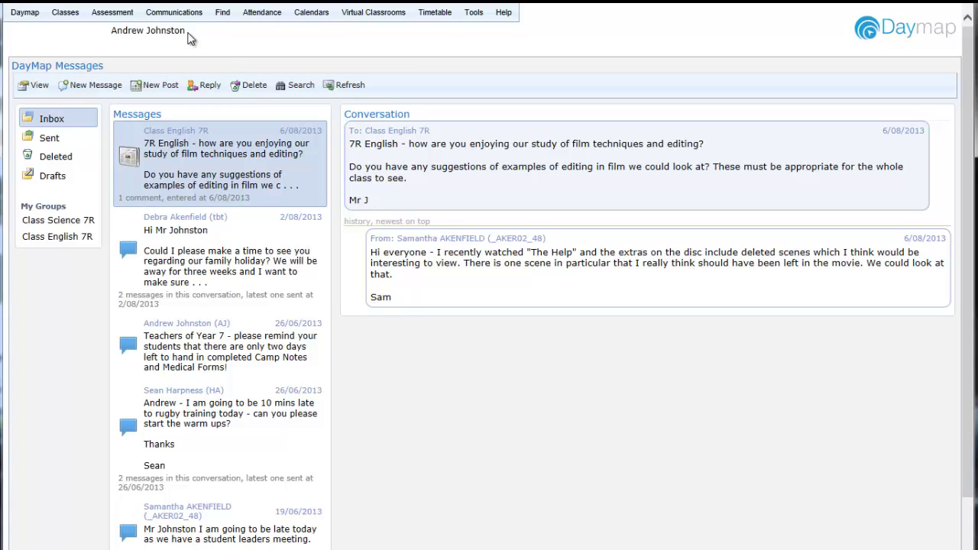
Step: Create a new message and add all students and staff of the Year 7 group as recipients
{"action": "left_click", "coordinate": [108, 86]}
{"action": "left_click", "coordinate": [403, 142]}
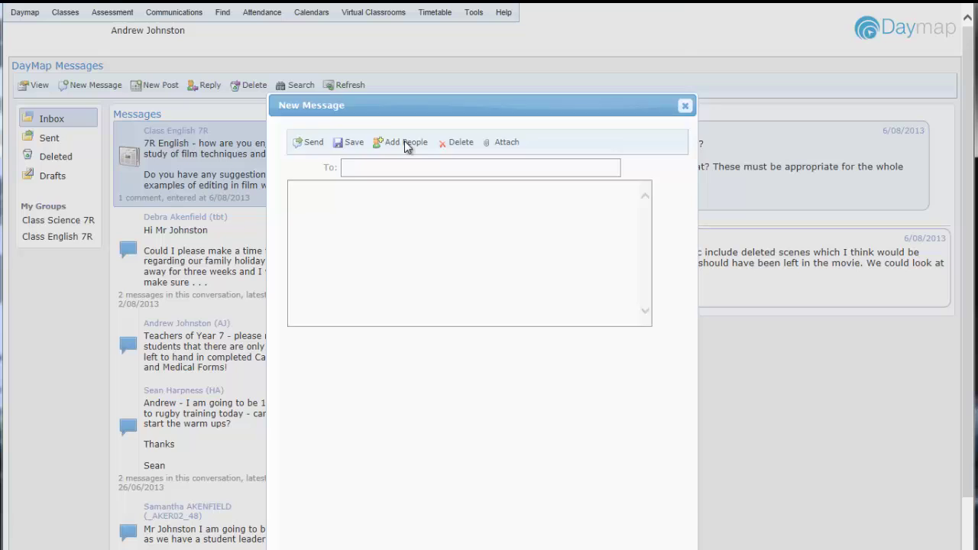
{"action": "left_click", "coordinate": [431, 243]}
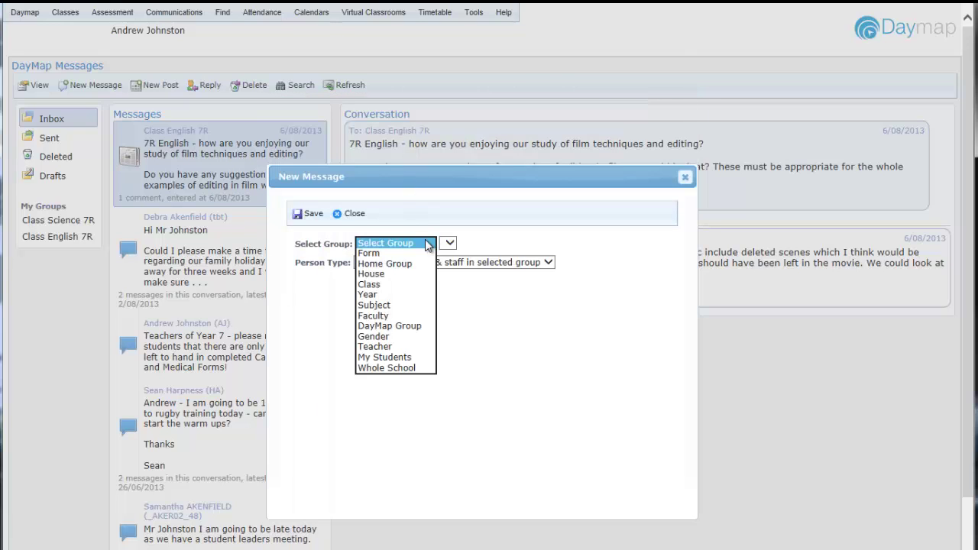
{"action": "left_click", "coordinate": [404, 294]}
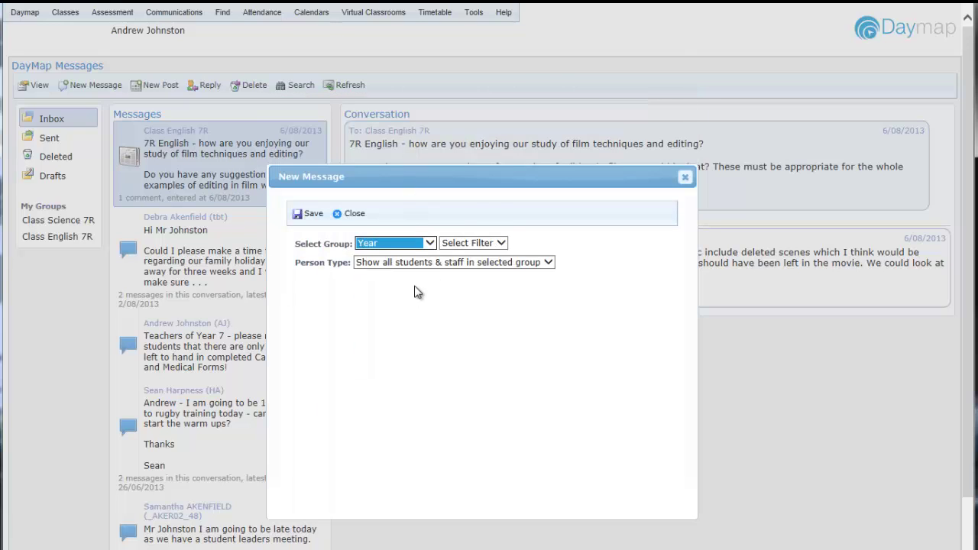
{"action": "left_click", "coordinate": [495, 245]}
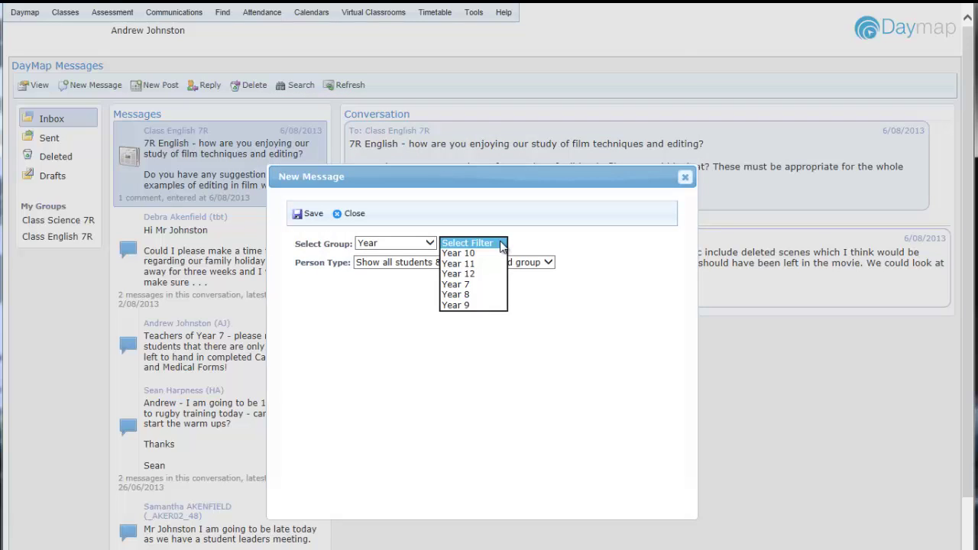
{"action": "left_click", "coordinate": [481, 289]}
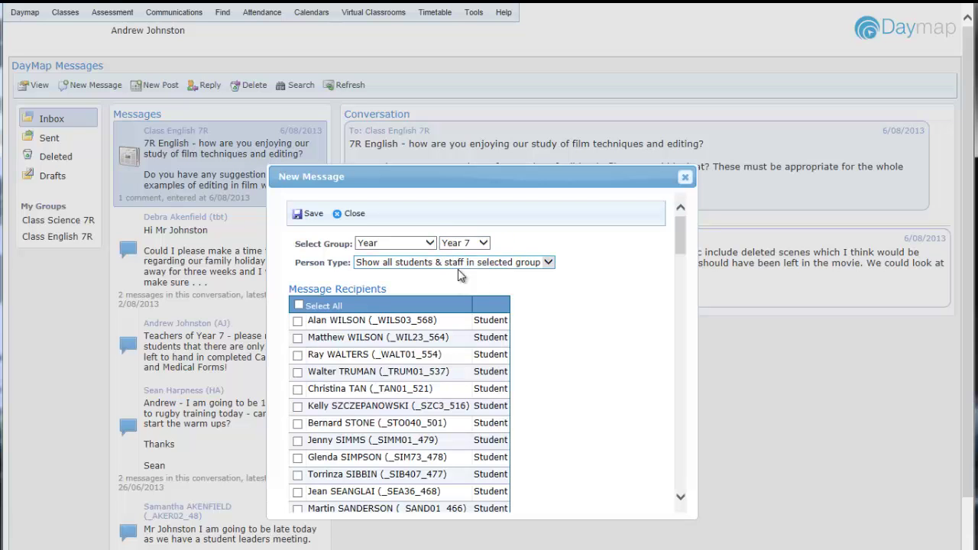
{"action": "left_click", "coordinate": [297, 305]}
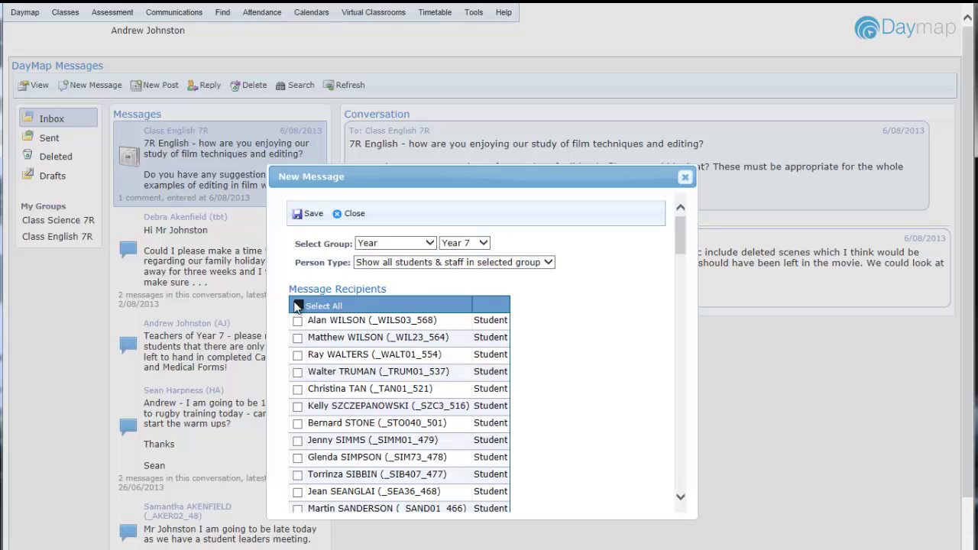
{"action": "left_click", "coordinate": [316, 216]}
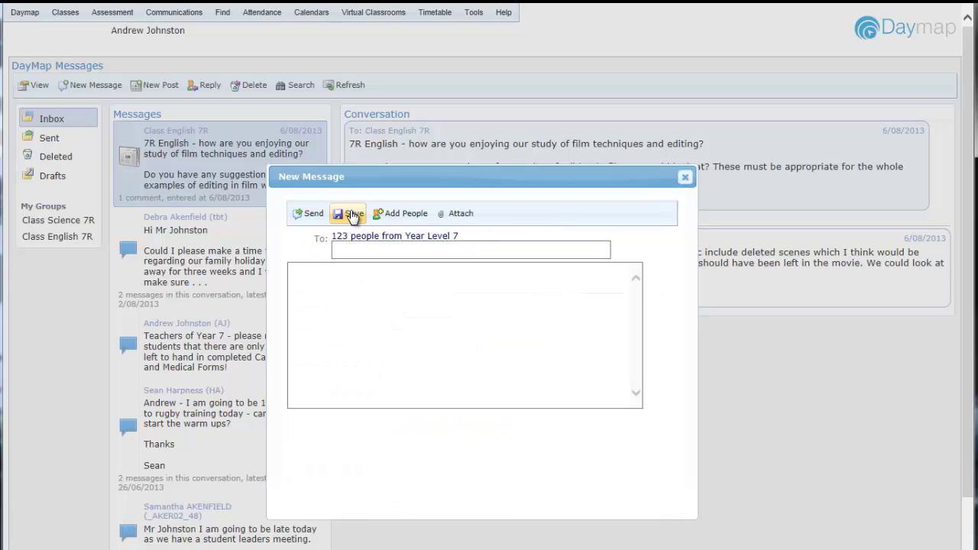
Step: Attach the copied web site link ending in "more-to-buy-online-20130819-2s636.html" to the new message
{"action": "left_click", "coordinate": [457, 213]}
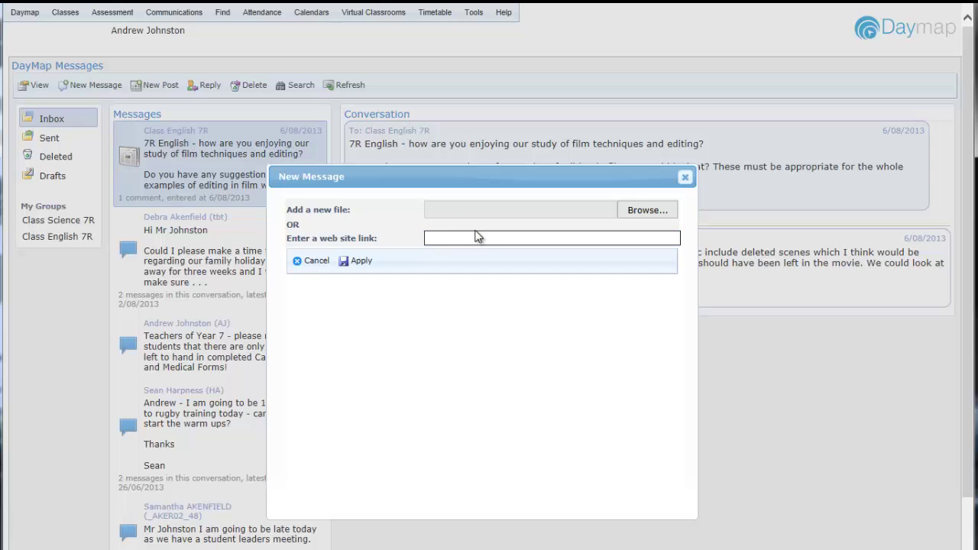
{"action": "key", "text": "ctrl+v"}
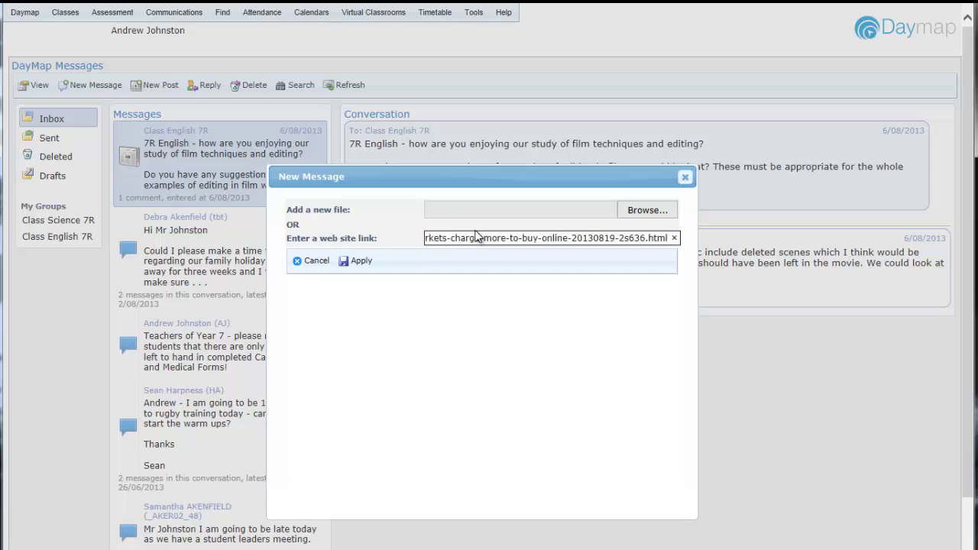
{"action": "left_click", "coordinate": [357, 264]}
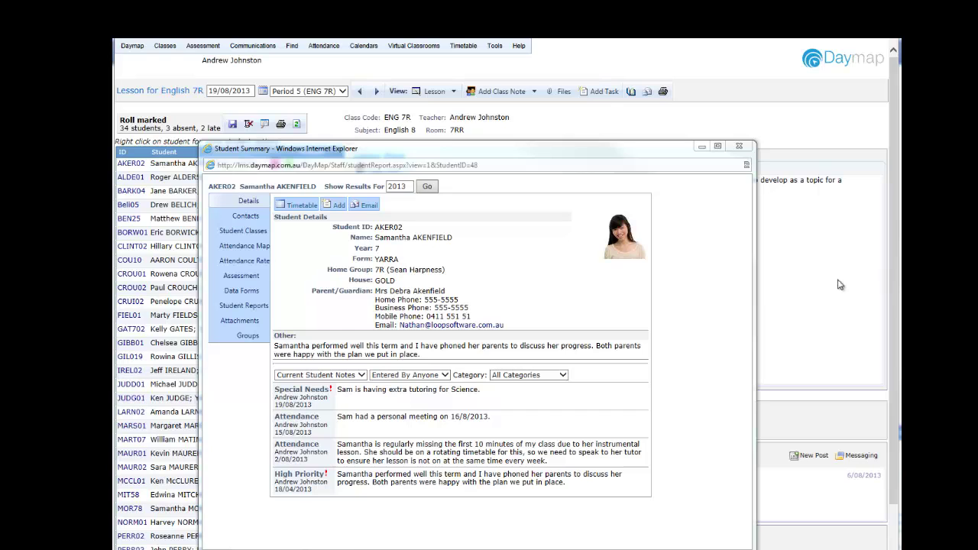
Step: Add a High Priority note about a peanut allergy to the student's record, save it, and close the student summary
{"action": "left_click", "coordinate": [329, 206]}
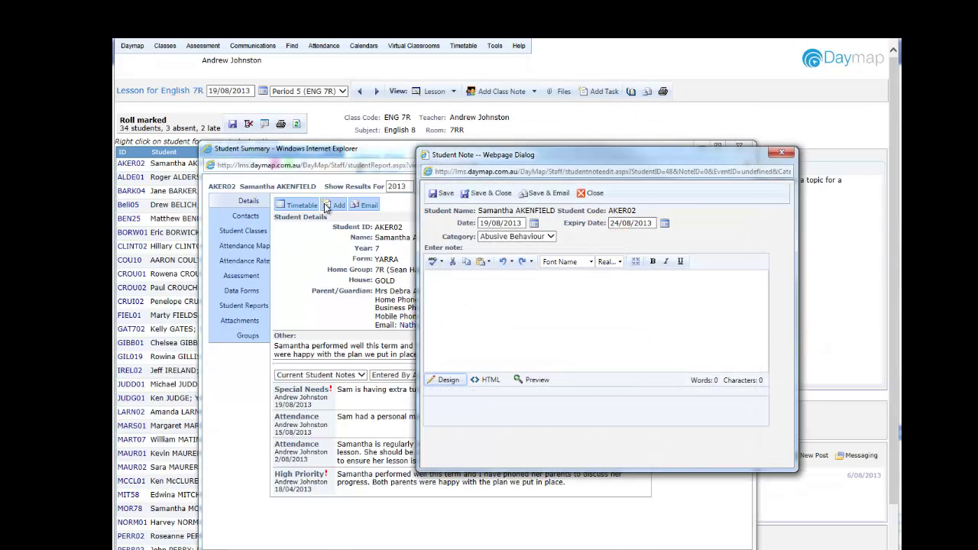
{"action": "left_click", "coordinate": [550, 236]}
{"action": "left_click", "coordinate": [543, 263]}
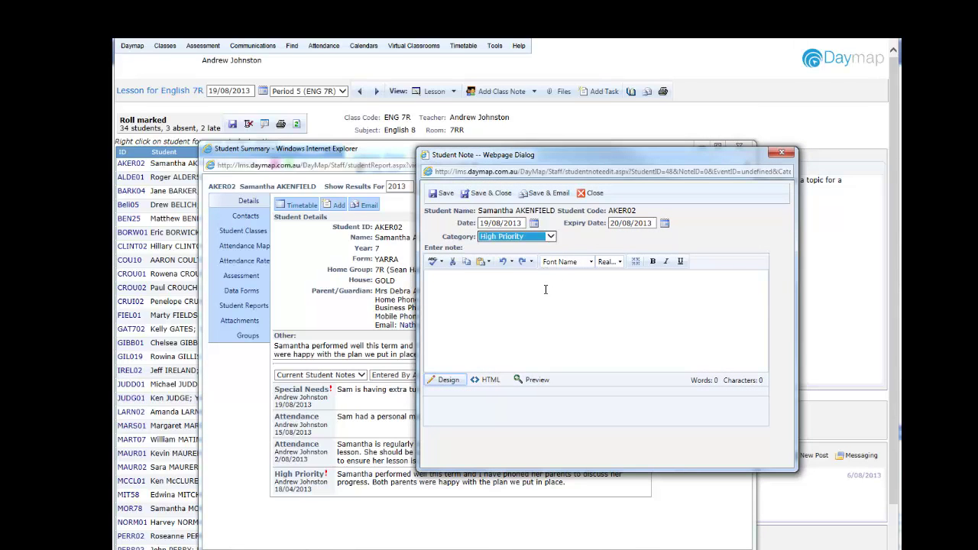
{"action": "left_click", "coordinate": [547, 284]}
{"action": "type", "text": "Sam h"}
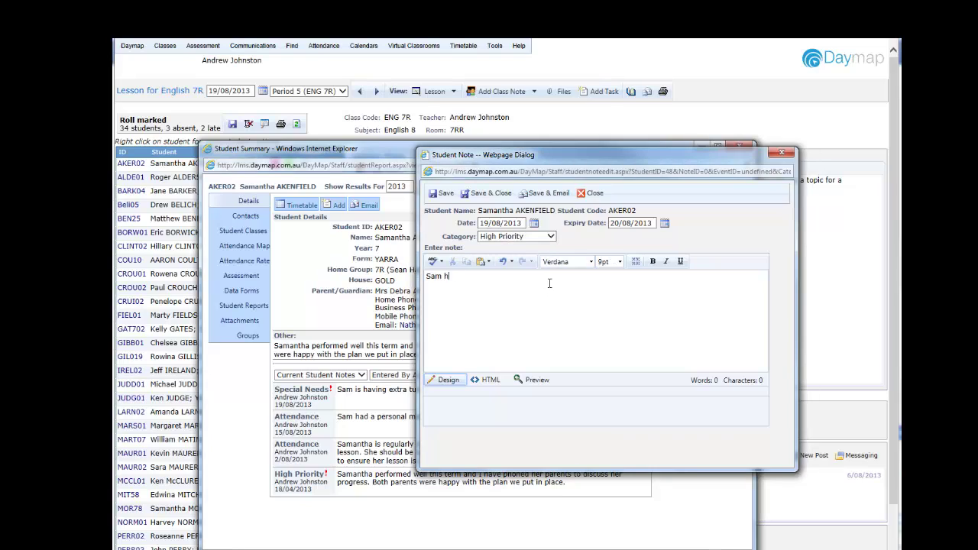
{"action": "type", "text": "as a peanut allergy."}
{"action": "left_click", "coordinate": [486, 195]}
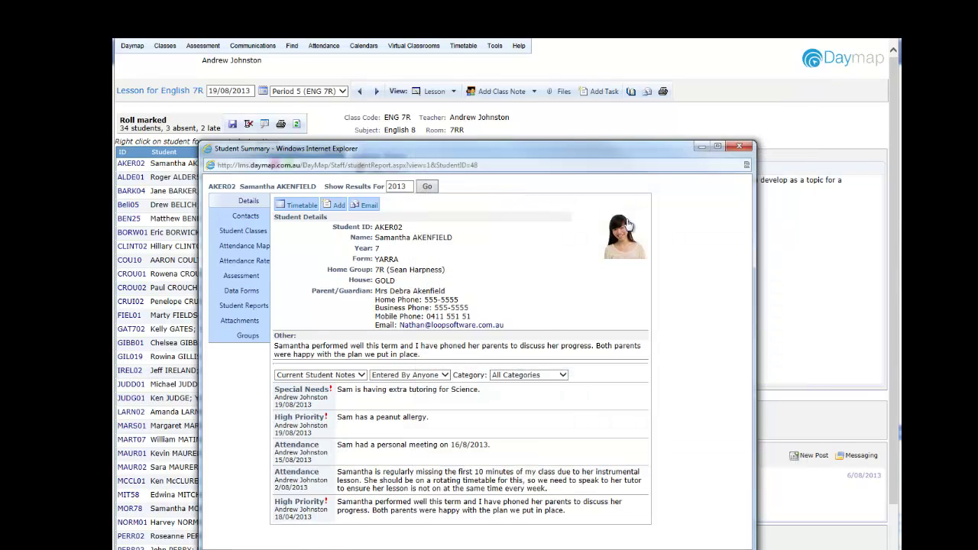
{"action": "left_click", "coordinate": [738, 148]}
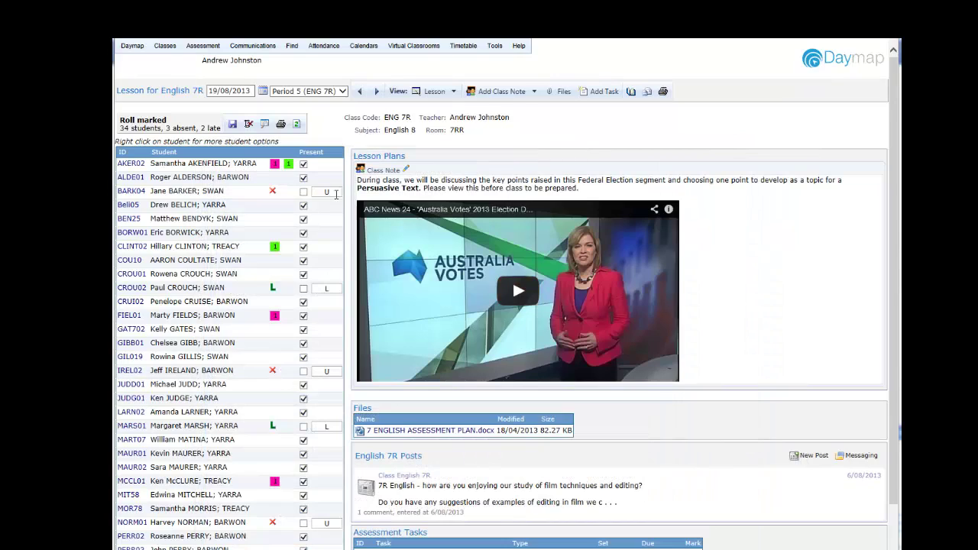